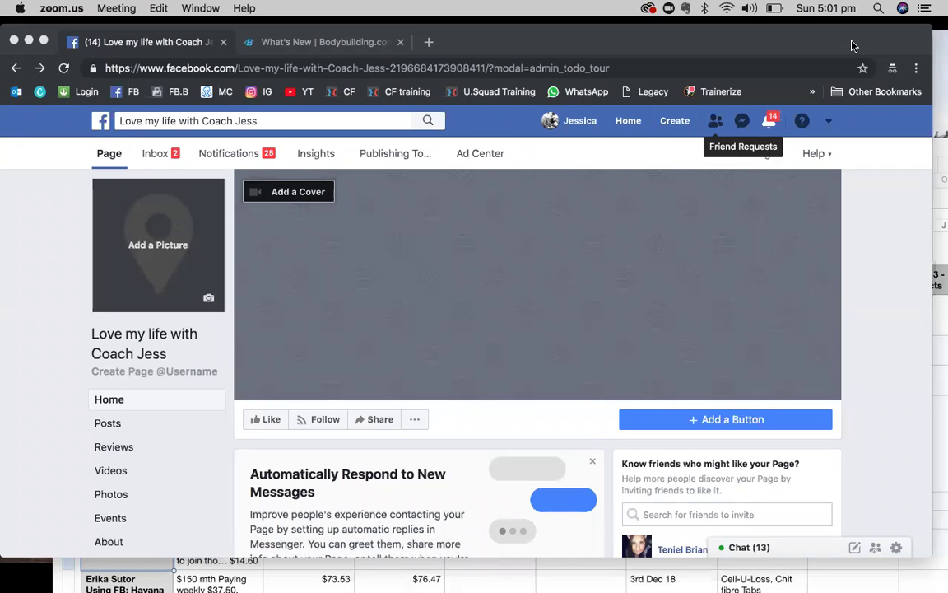
Step: Upload the family pier photo (46507564…_o.jpg) from Downloads as the page's profile picture
{"action": "left_click_drag", "start_coordinate": [851, 47], "coordinate": [859, 54]}
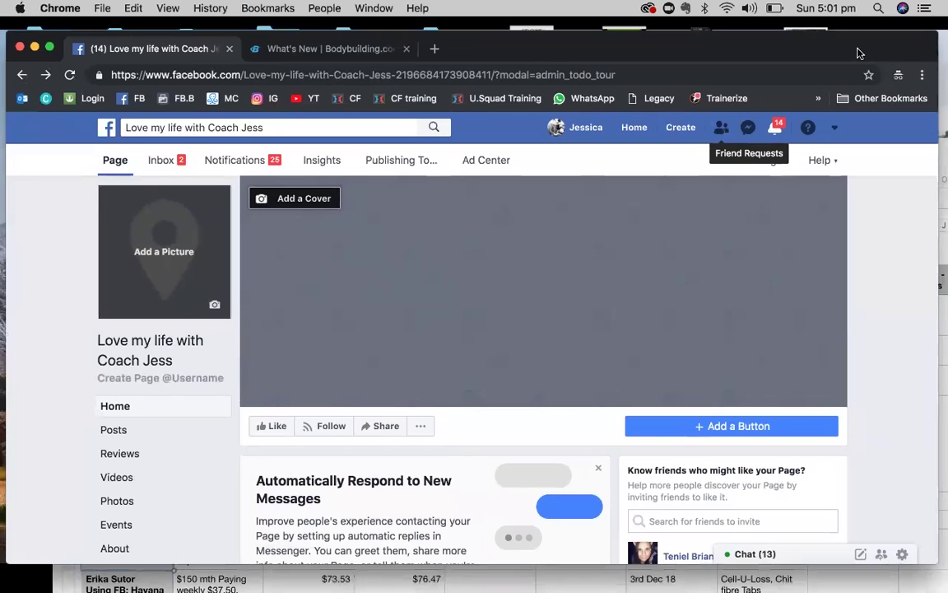
{"action": "left_click", "coordinate": [151, 254]}
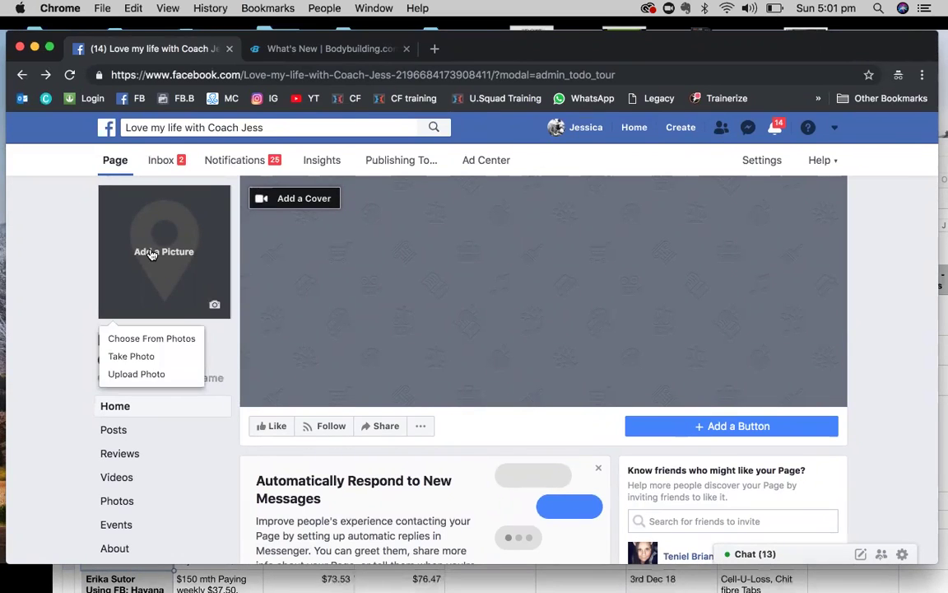
{"action": "left_click", "coordinate": [139, 375]}
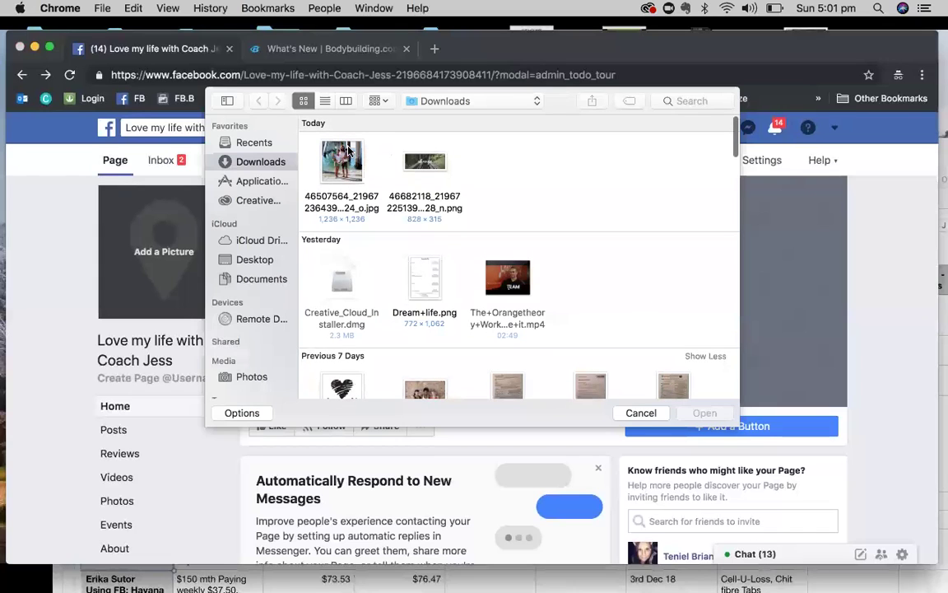
{"action": "left_click", "coordinate": [344, 162]}
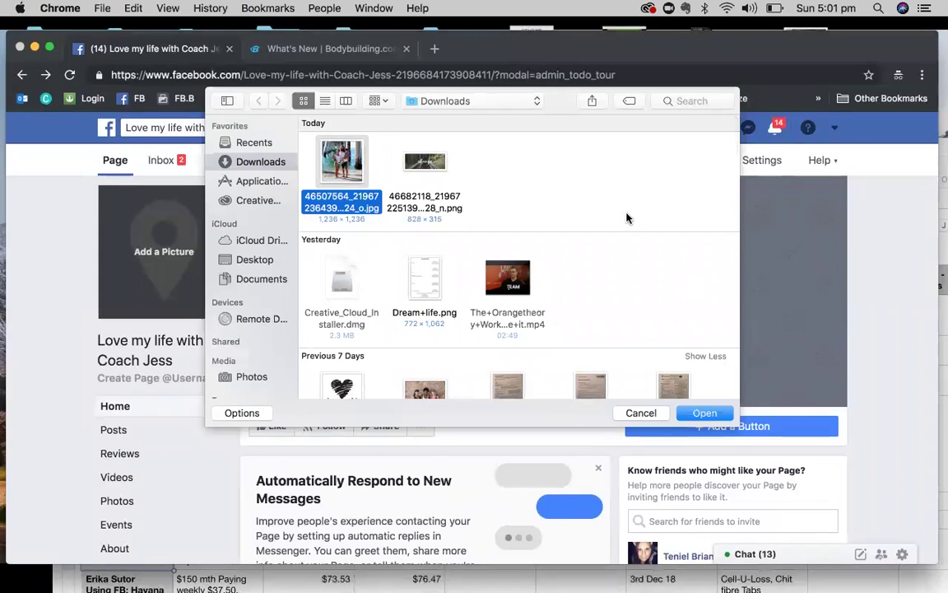
{"action": "key", "text": "Return"}
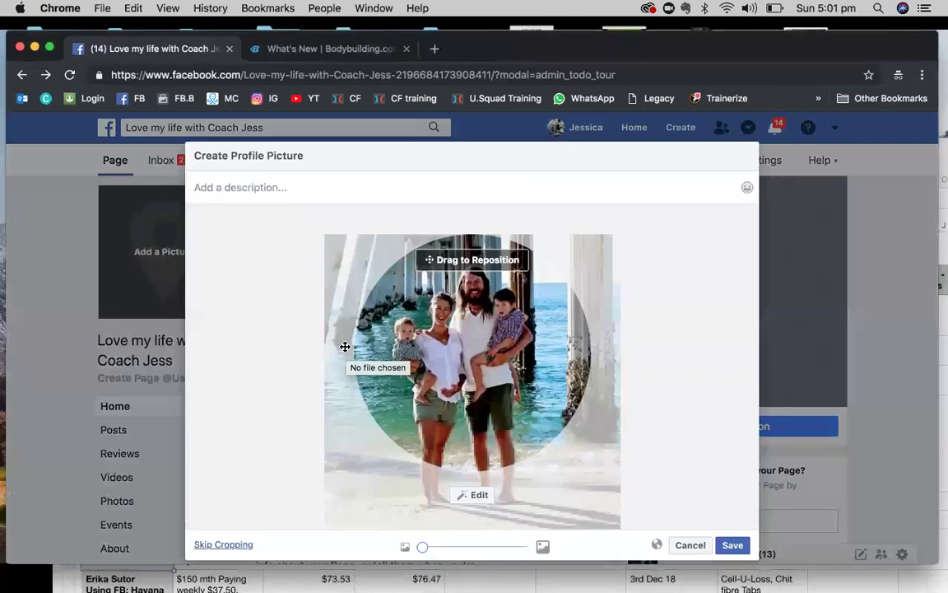
Step: Reposition the profile picture and zoom it fully out so the whole family fits the circle, then save it
{"action": "left_click_drag", "start_coordinate": [417, 306], "coordinate": [451, 244]}
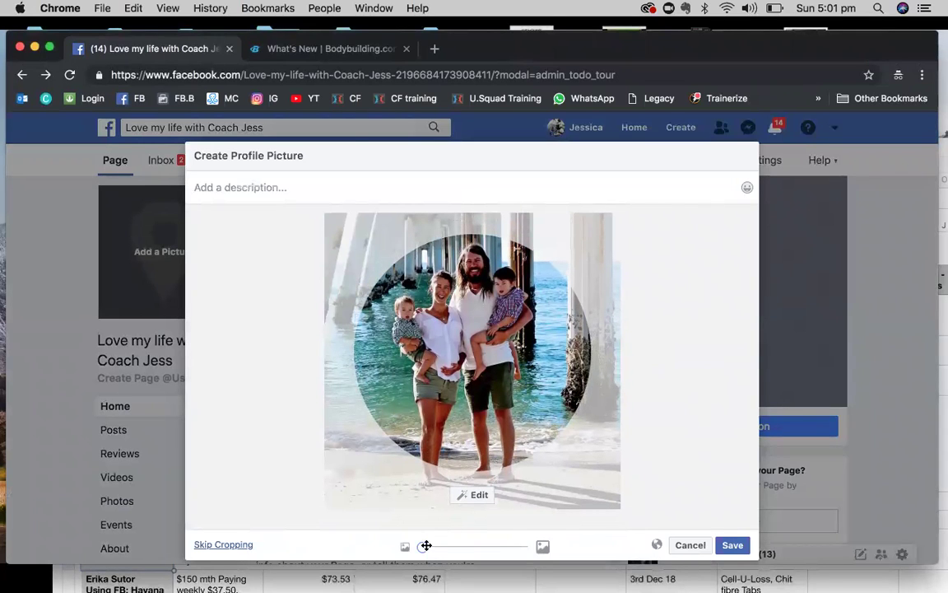
{"action": "left_click_drag", "start_coordinate": [423, 547], "coordinate": [403, 546]}
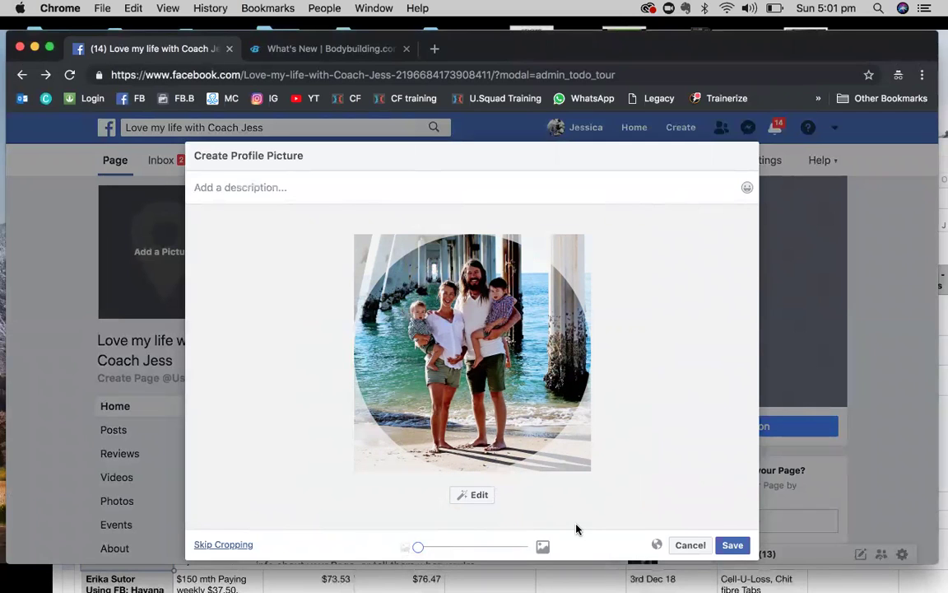
{"action": "left_click", "coordinate": [730, 545]}
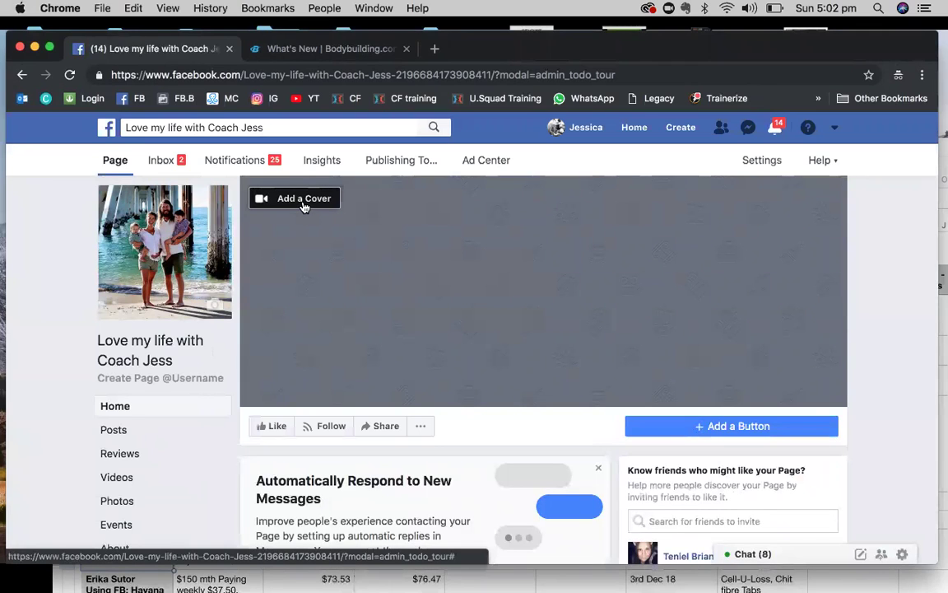
Step: Upload the "change" bridge image (46682118…_n.png) from Downloads as the page's cover and save it
{"action": "left_click", "coordinate": [304, 201]}
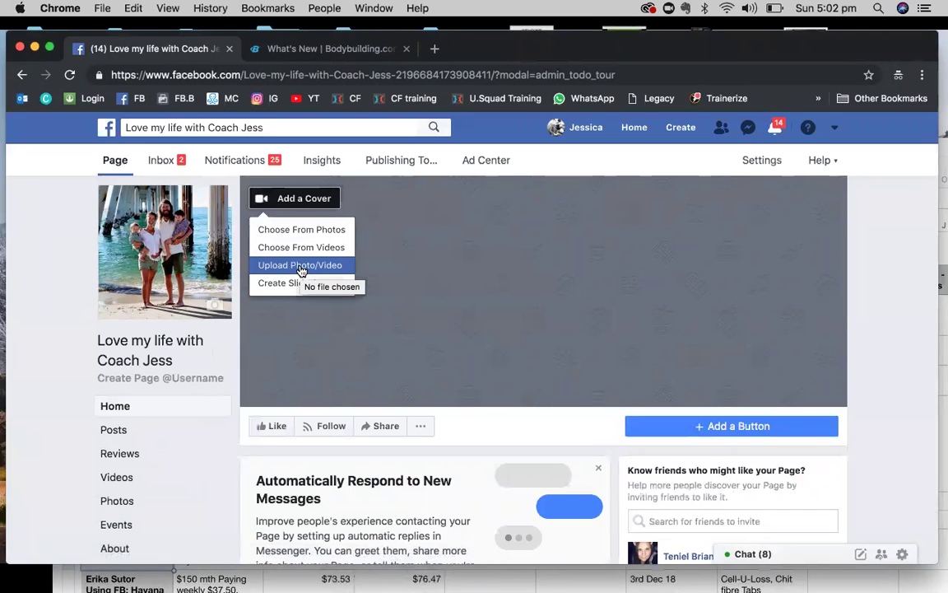
{"action": "left_click", "coordinate": [301, 267]}
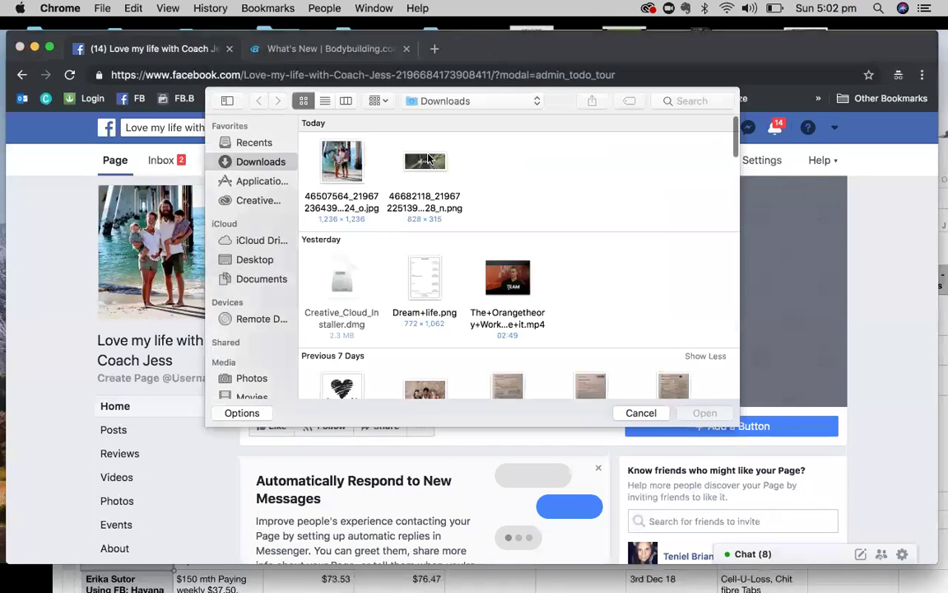
{"action": "left_click", "coordinate": [427, 159]}
{"action": "left_click", "coordinate": [704, 413]}
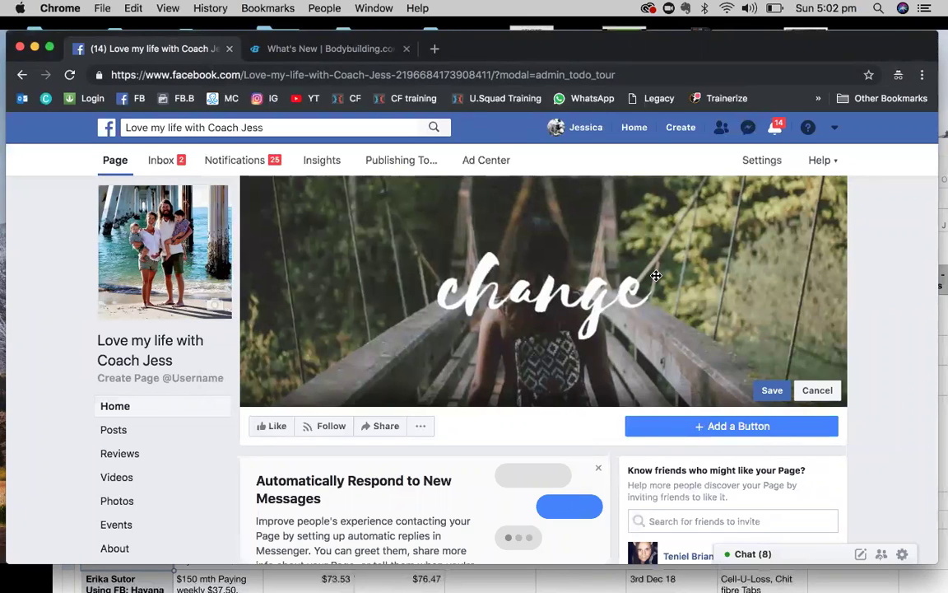
{"action": "left_click", "coordinate": [771, 392]}
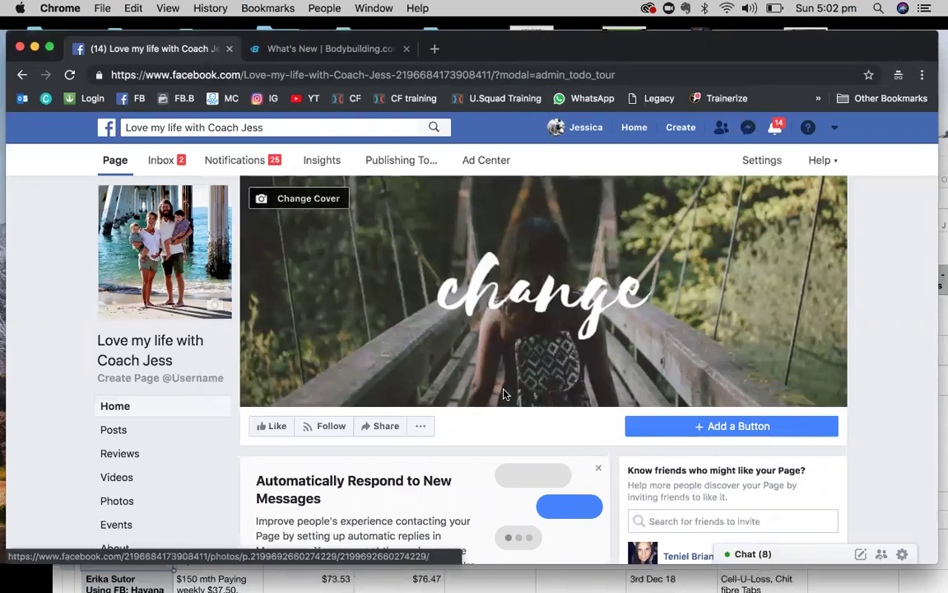
Step: Look through the page's sections, from the automatic reply suggestions to the photo updates and the FREE 28 Day Challenge post
{"action": "scroll", "coordinate": [487, 393], "scroll_direction": "down", "scroll_amount": 3}
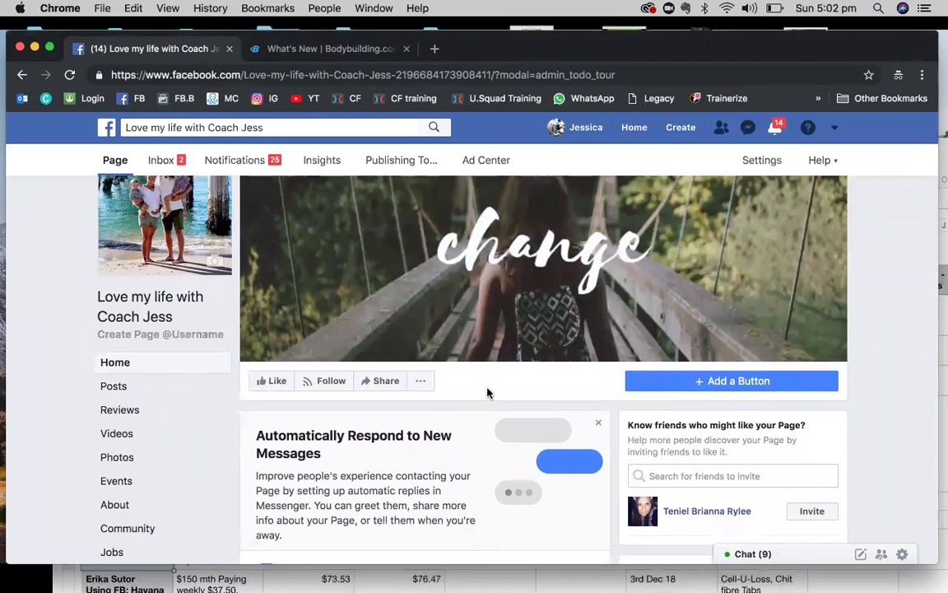
{"action": "scroll", "coordinate": [486, 393], "scroll_direction": "down", "scroll_amount": 2}
{"action": "scroll", "coordinate": [487, 393], "scroll_direction": "down", "scroll_amount": 10}
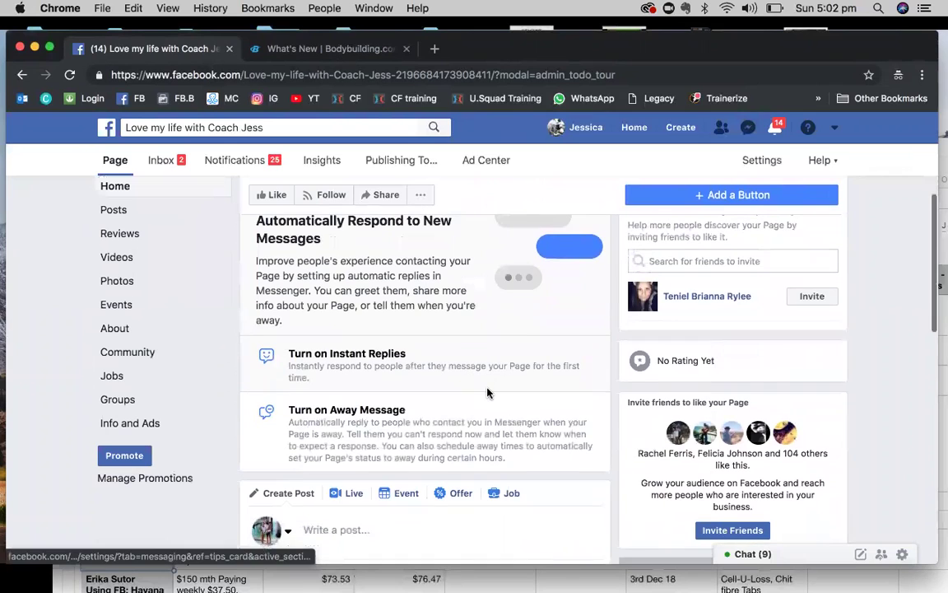
{"action": "scroll", "coordinate": [488, 394], "scroll_direction": "down", "scroll_amount": 15}
{"action": "scroll", "coordinate": [486, 393], "scroll_direction": "down", "scroll_amount": 20}
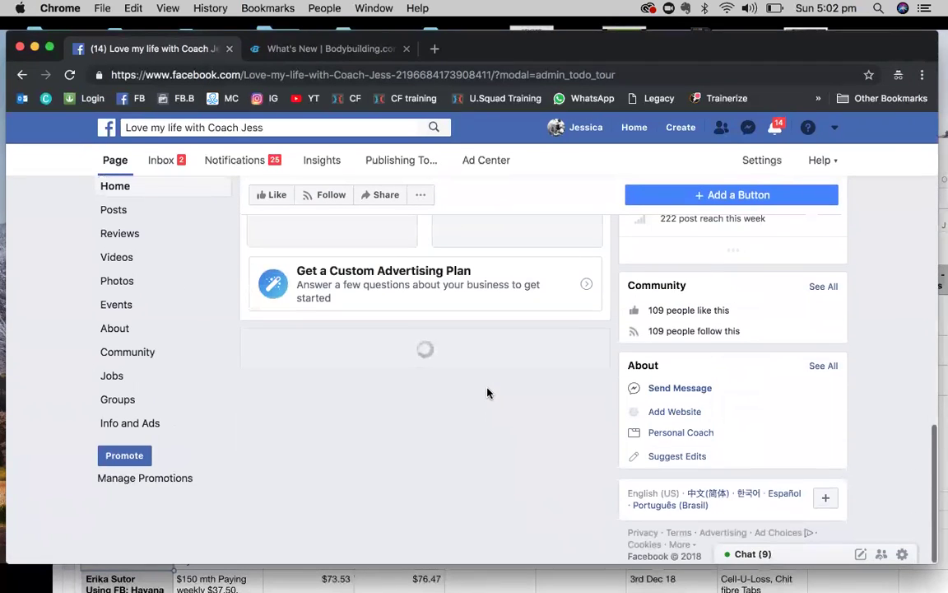
{"action": "scroll", "coordinate": [487, 393], "scroll_direction": "down", "scroll_amount": 19}
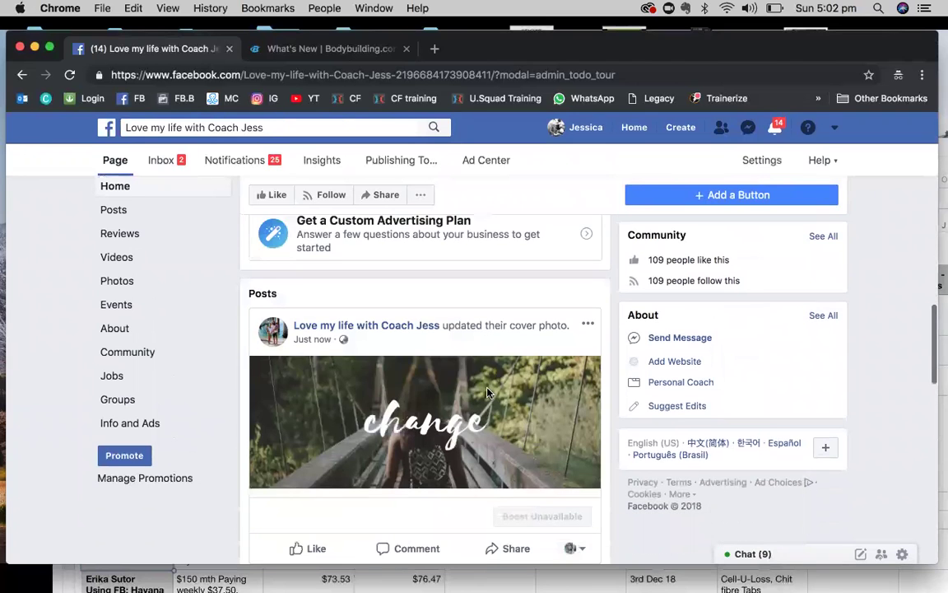
{"action": "scroll", "coordinate": [487, 389], "scroll_direction": "down", "scroll_amount": 20}
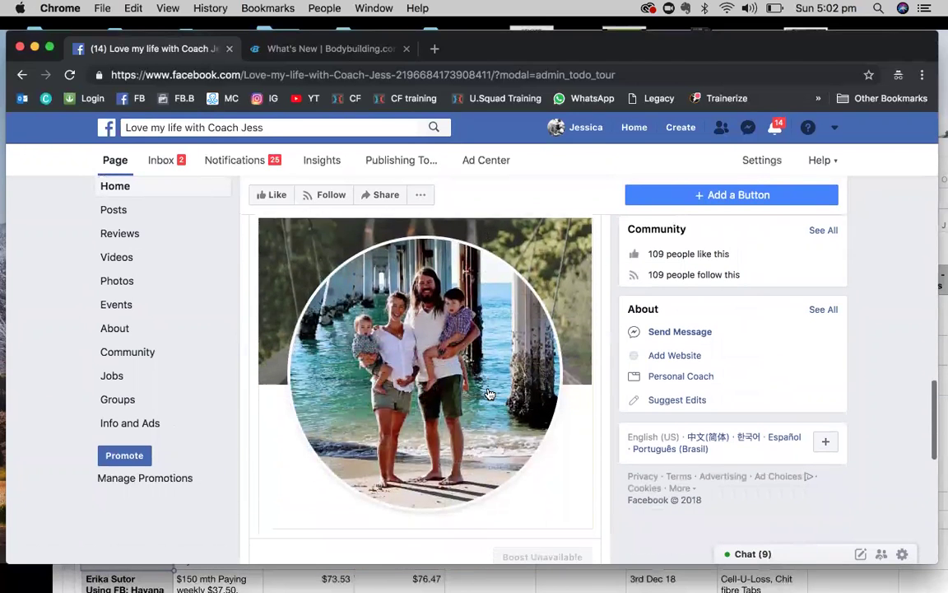
{"action": "scroll", "coordinate": [488, 393], "scroll_direction": "down", "scroll_amount": 1}
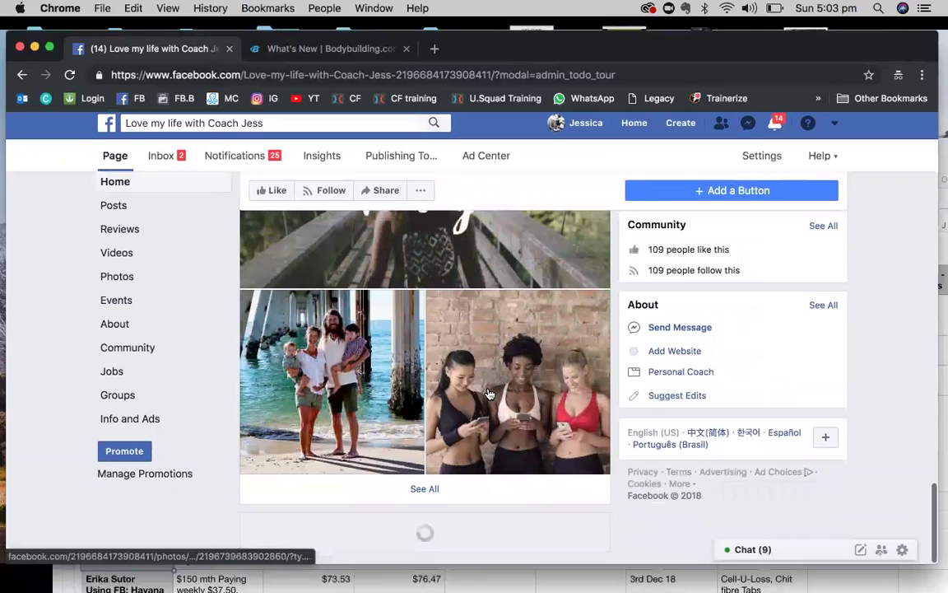
{"action": "scroll", "coordinate": [489, 394], "scroll_direction": "down", "scroll_amount": 20}
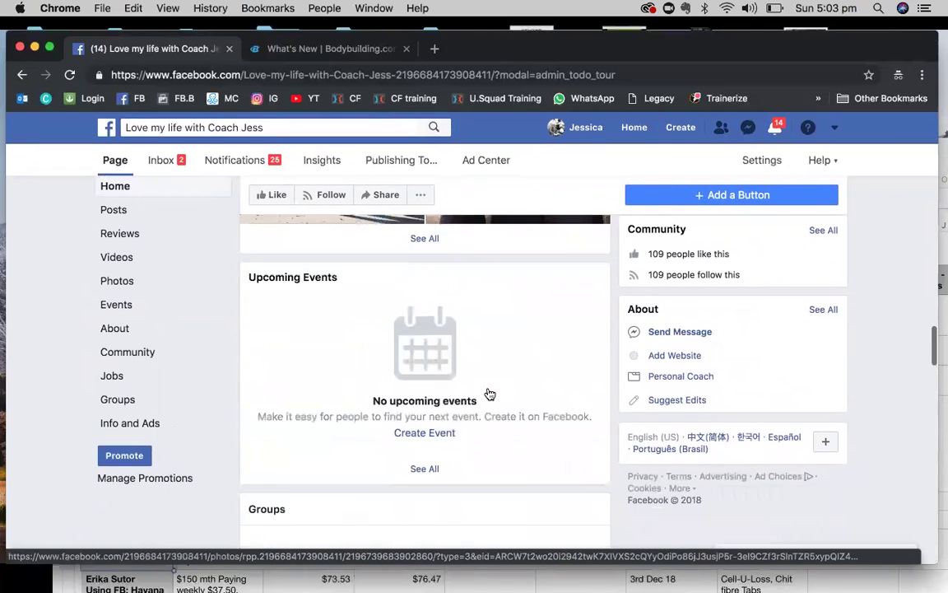
{"action": "scroll", "coordinate": [489, 393], "scroll_direction": "down", "scroll_amount": 6}
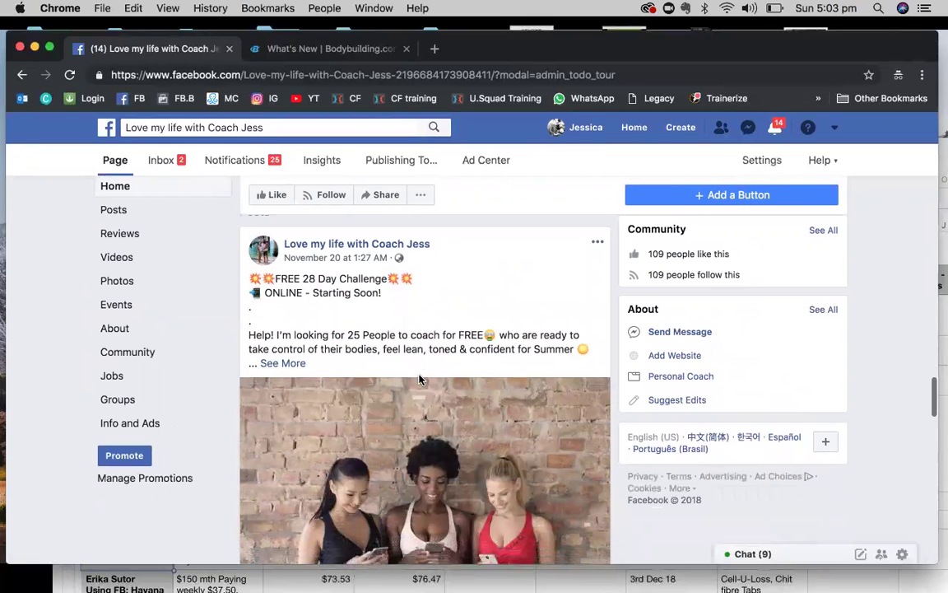
Step: Read the full FREE 28 Day Challenge post, and examine the image carousel of the Complete Guide to Protein post
{"action": "left_click", "coordinate": [284, 380]}
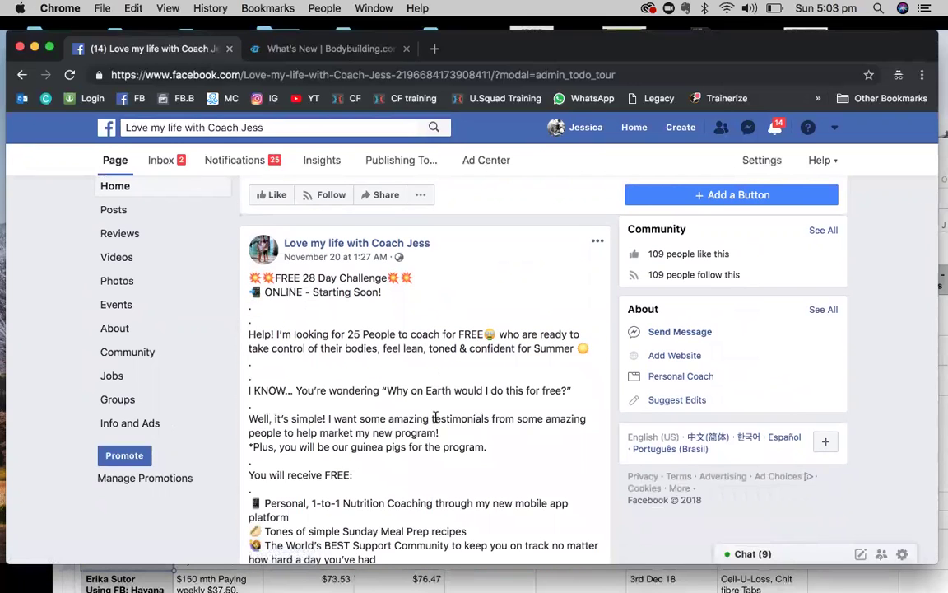
{"action": "scroll", "coordinate": [431, 414], "scroll_direction": "down", "scroll_amount": 20}
{"action": "scroll", "coordinate": [435, 422], "scroll_direction": "down", "scroll_amount": 20}
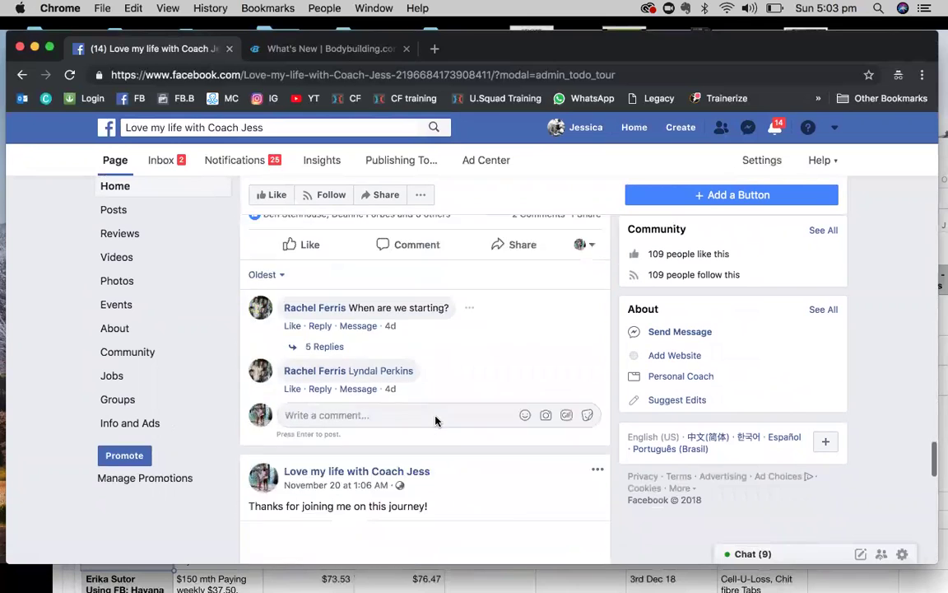
{"action": "scroll", "coordinate": [435, 421], "scroll_direction": "down", "scroll_amount": 20}
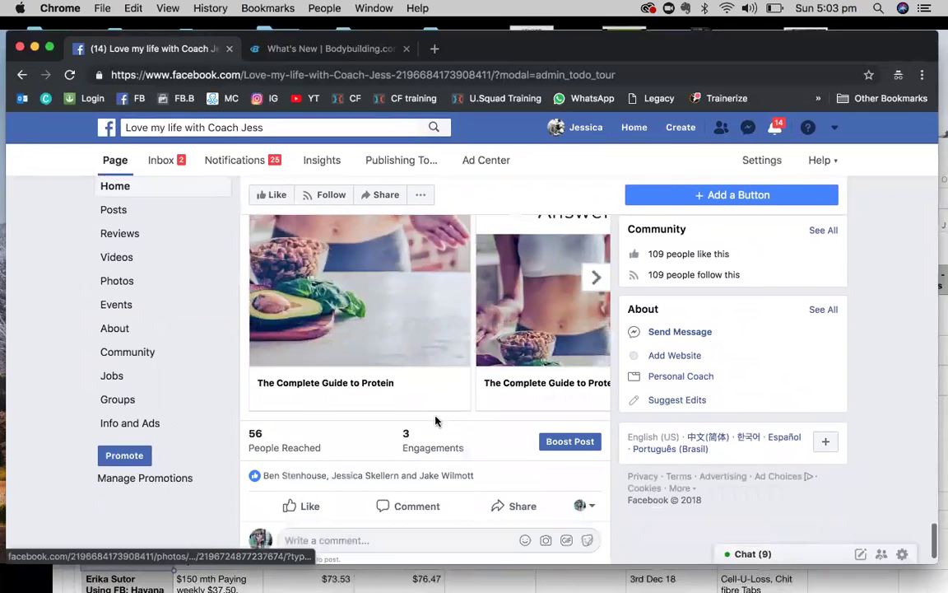
{"action": "scroll", "coordinate": [438, 422], "scroll_direction": "up", "scroll_amount": 8}
{"action": "scroll", "coordinate": [436, 420], "scroll_direction": "up", "scroll_amount": 2}
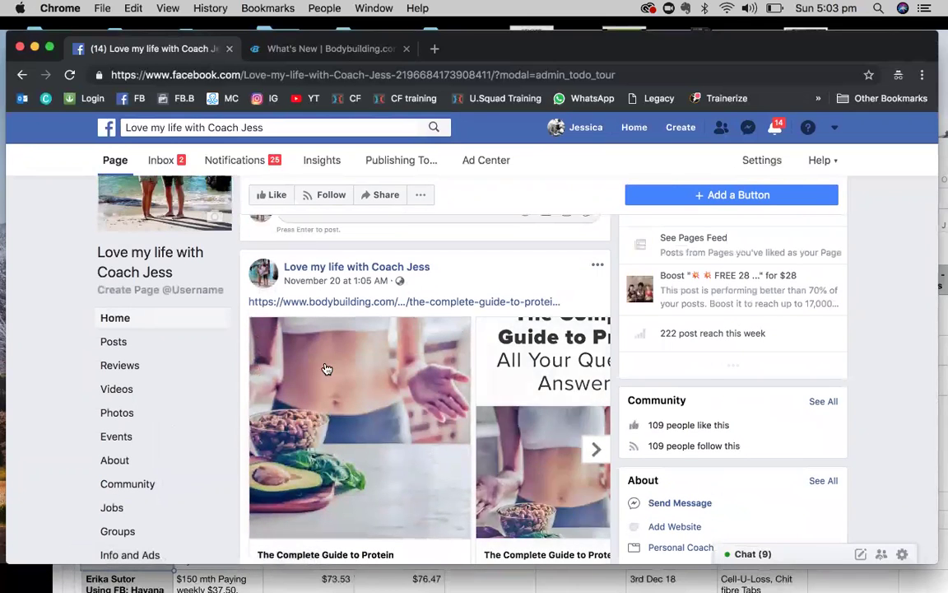
{"action": "scroll", "coordinate": [368, 465], "scroll_direction": "down", "scroll_amount": 3}
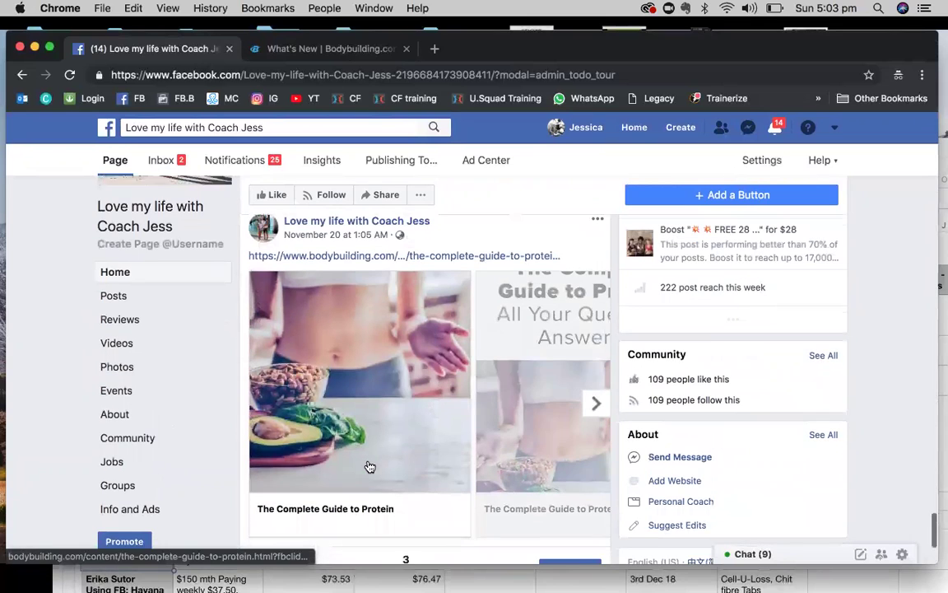
{"action": "left_click", "coordinate": [599, 404]}
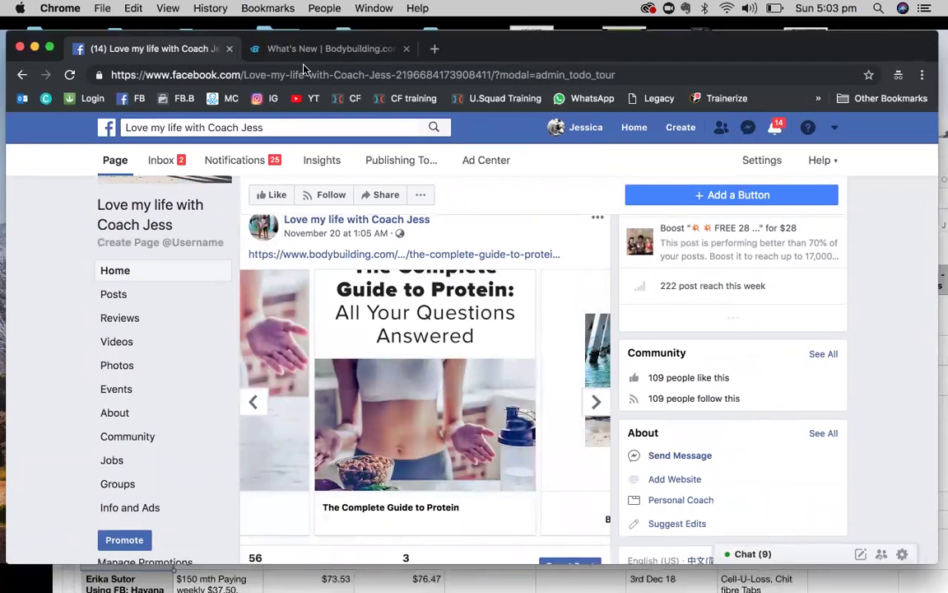
Step: Switch to the Bodybuilding.com What's New page and open the article "How Do I Know If My Fat Burner Is Working?"
{"action": "left_click_drag", "start_coordinate": [751, 44], "coordinate": [751, 70]}
{"action": "left_click", "coordinate": [333, 78]}
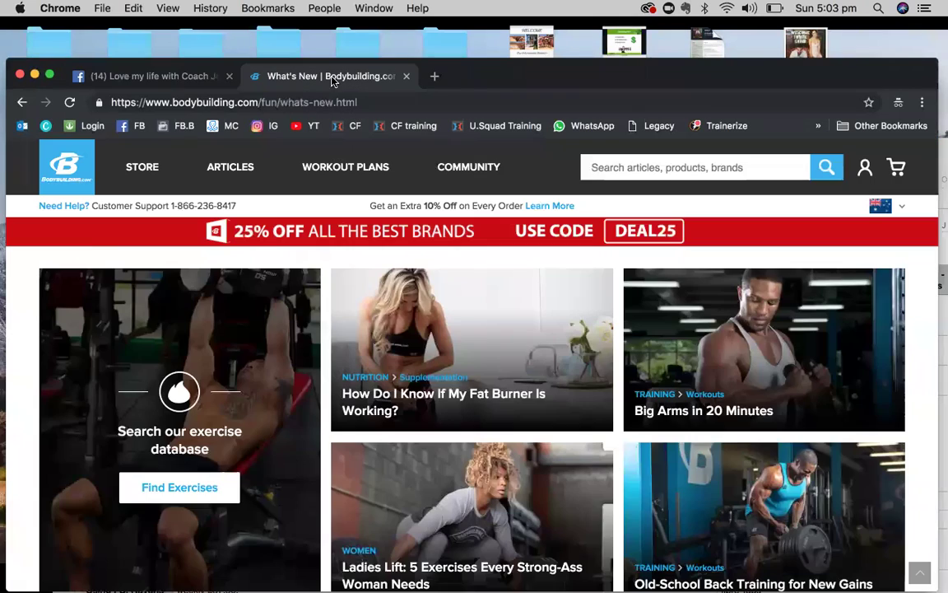
{"action": "mouse_move", "coordinate": [232, 167]}
{"action": "left_click", "coordinate": [571, 294]}
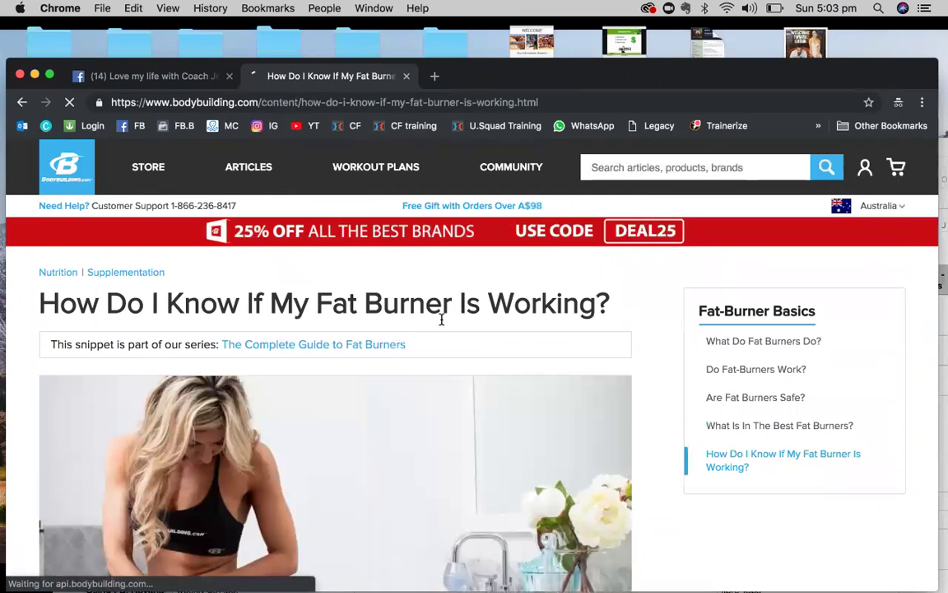
Step: Copy the fat burner article's web address and skim the article down to its end
{"action": "left_click", "coordinate": [656, 97]}
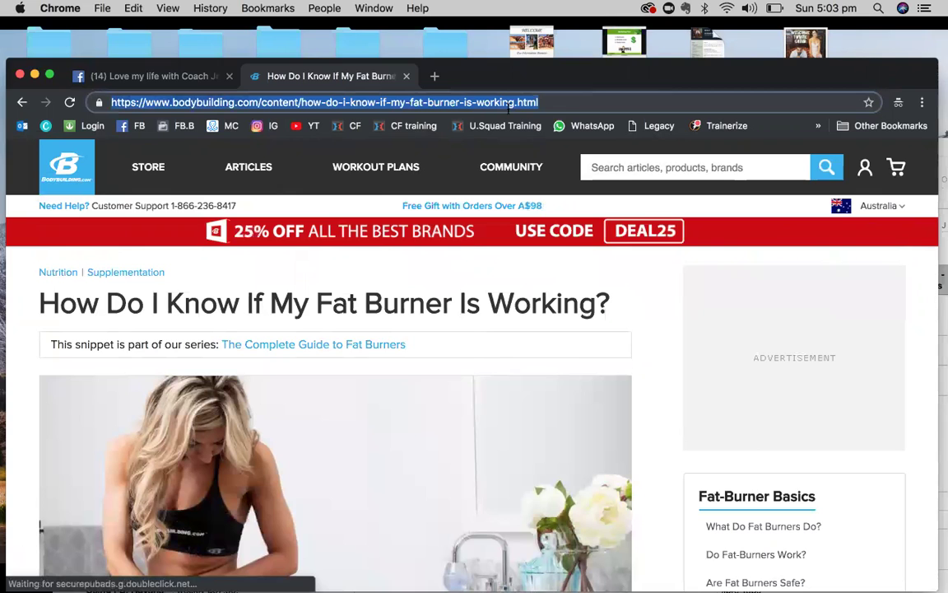
{"action": "right_click", "coordinate": [468, 103]}
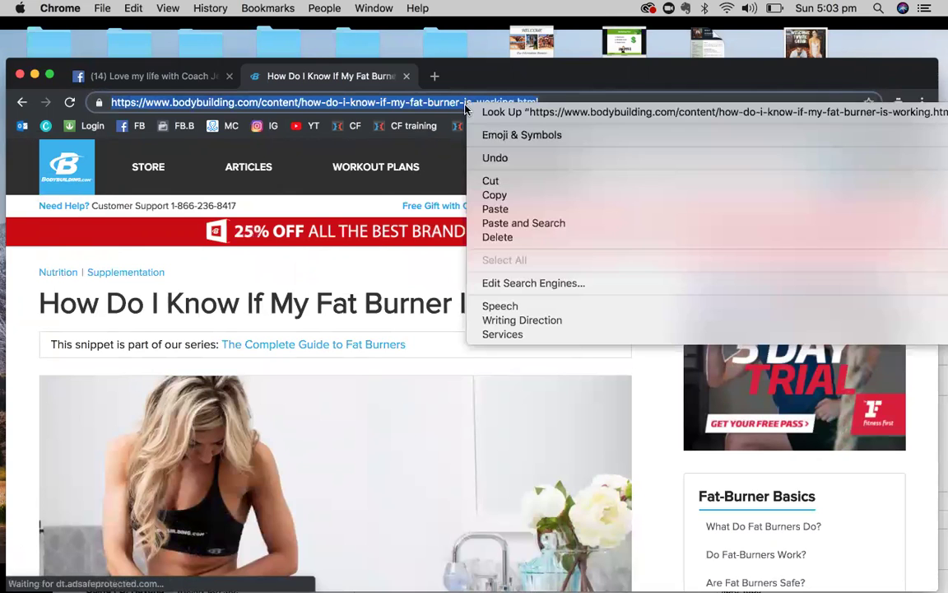
{"action": "left_click", "coordinate": [495, 195]}
{"action": "scroll", "coordinate": [448, 329], "scroll_direction": "down", "scroll_amount": 5}
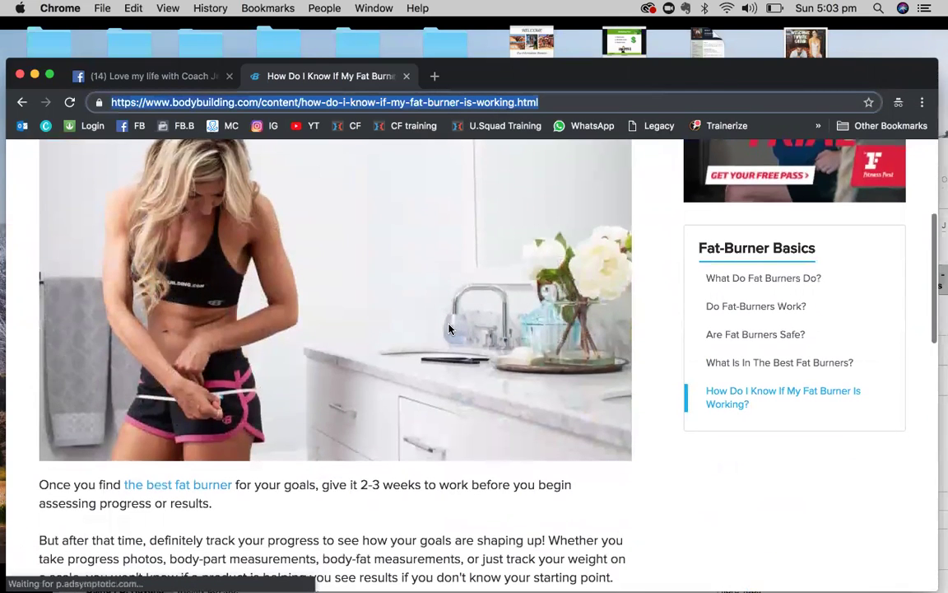
{"action": "scroll", "coordinate": [449, 328], "scroll_direction": "down", "scroll_amount": 5}
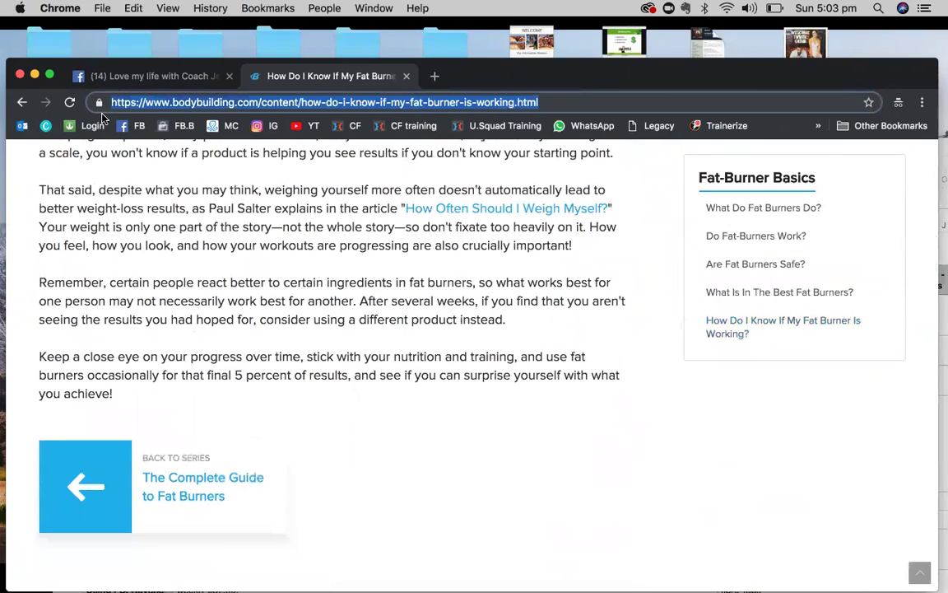
Step: Return to the Facebook page and review how the Complete Guide to Protein link post is laid out
{"action": "left_click", "coordinate": [132, 75]}
{"action": "scroll", "coordinate": [328, 412], "scroll_direction": "down", "scroll_amount": 3}
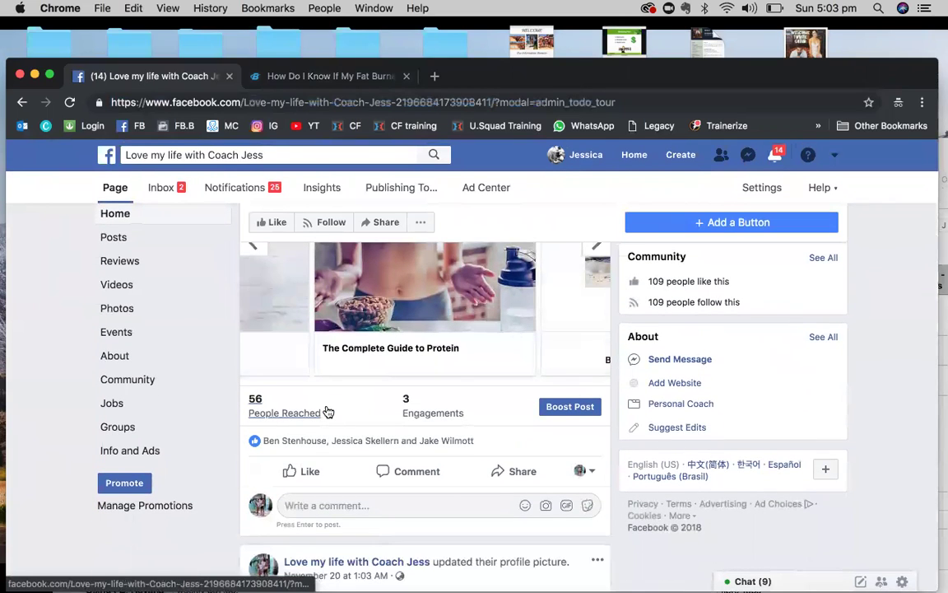
{"action": "scroll", "coordinate": [446, 403], "scroll_direction": "up", "scroll_amount": 3}
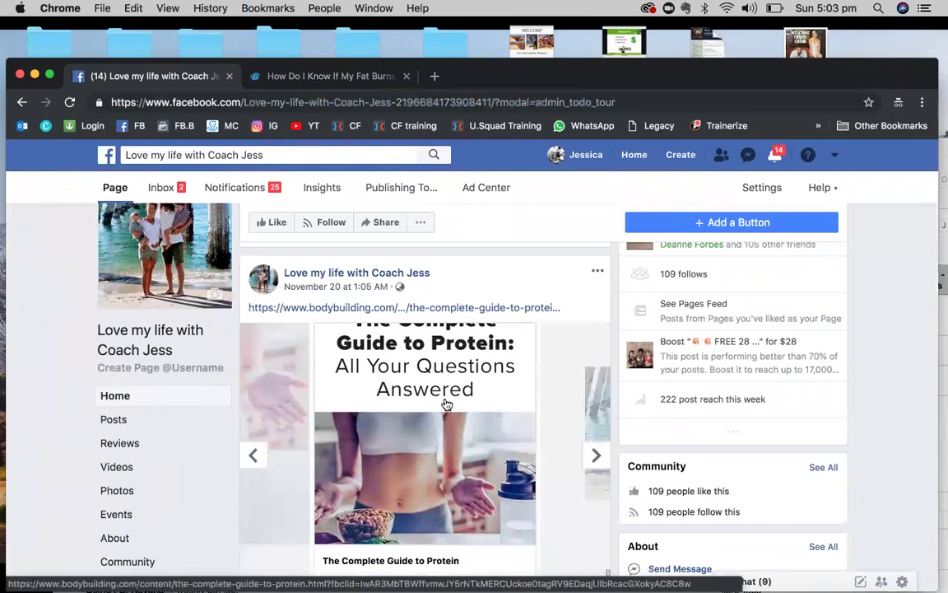
{"action": "scroll", "coordinate": [476, 424], "scroll_direction": "down", "scroll_amount": 2}
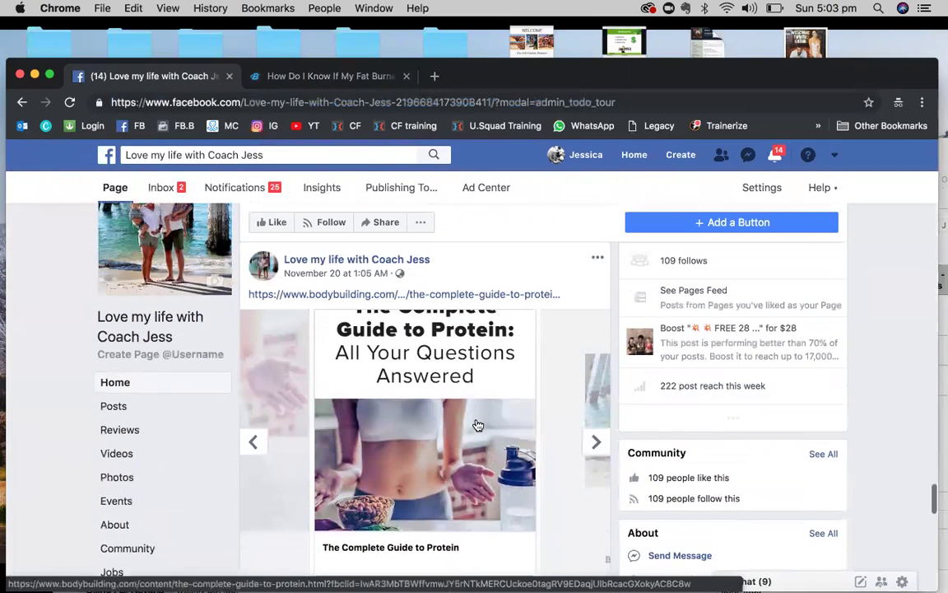
Step: Review the page's earlier posts down to the first cover photo update and back up to the page header
{"action": "scroll", "coordinate": [476, 425], "scroll_direction": "down", "scroll_amount": 8}
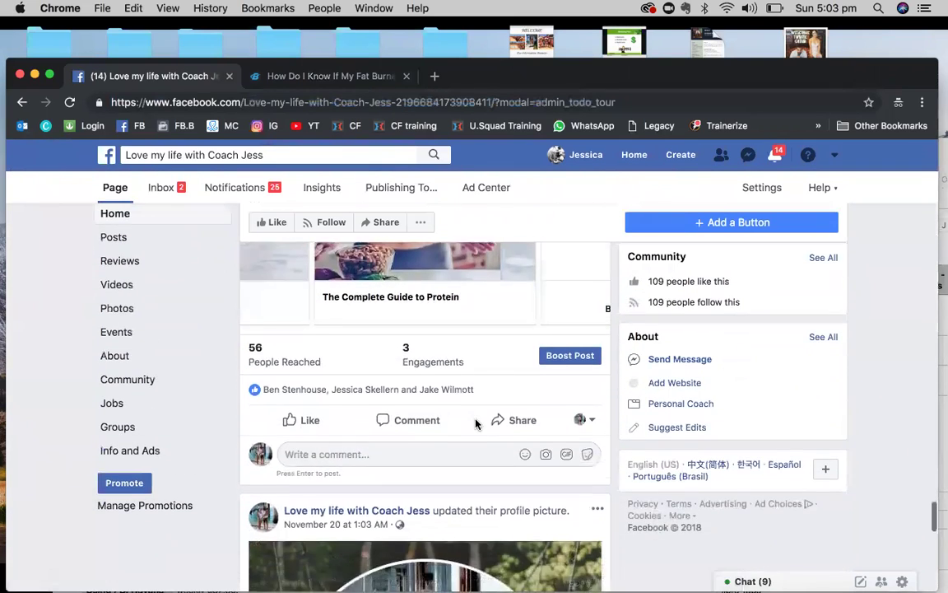
{"action": "scroll", "coordinate": [477, 425], "scroll_direction": "down", "scroll_amount": 10}
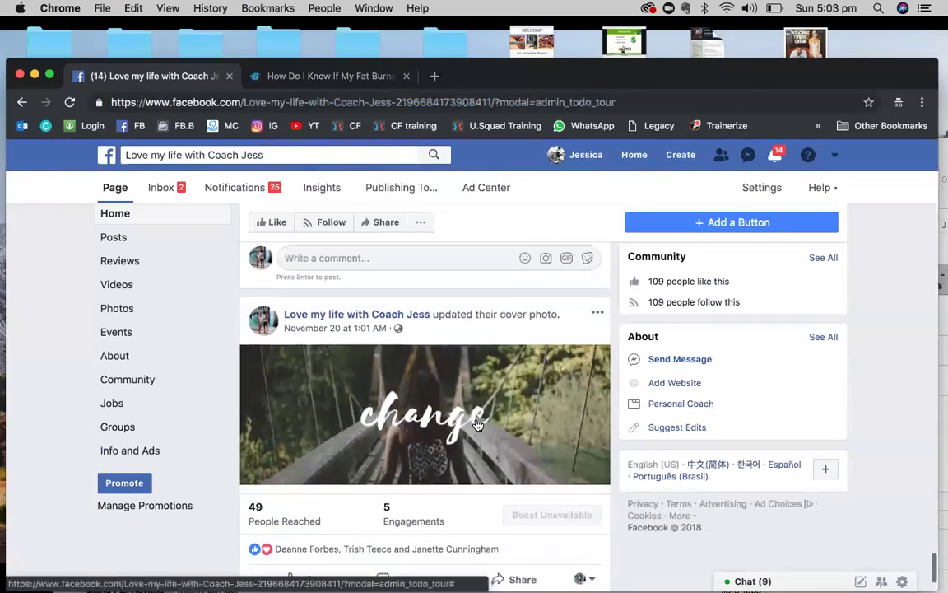
{"action": "scroll", "coordinate": [477, 424], "scroll_direction": "up", "scroll_amount": 1}
{"action": "scroll", "coordinate": [476, 425], "scroll_direction": "up", "scroll_amount": 10}
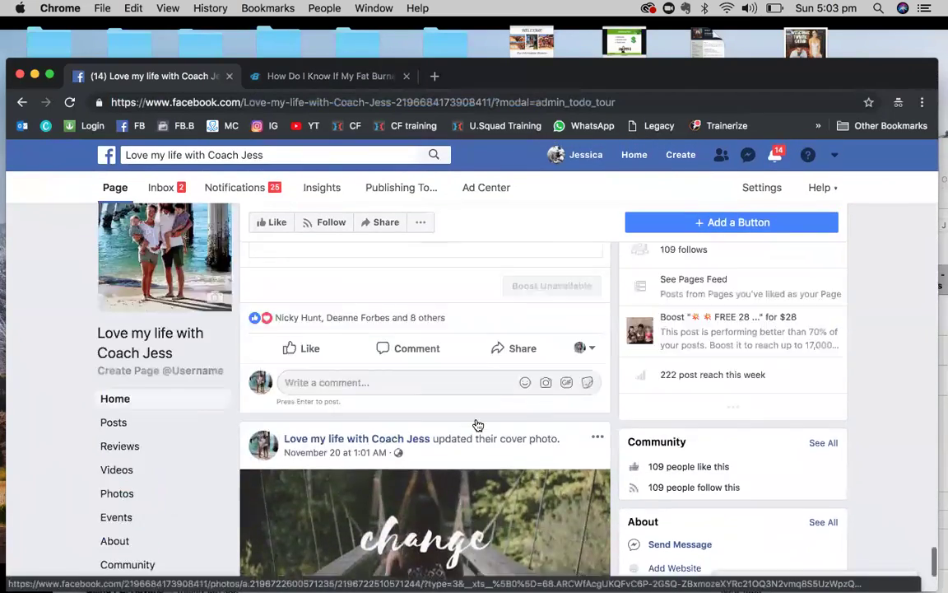
{"action": "scroll", "coordinate": [477, 425], "scroll_direction": "up", "scroll_amount": 5}
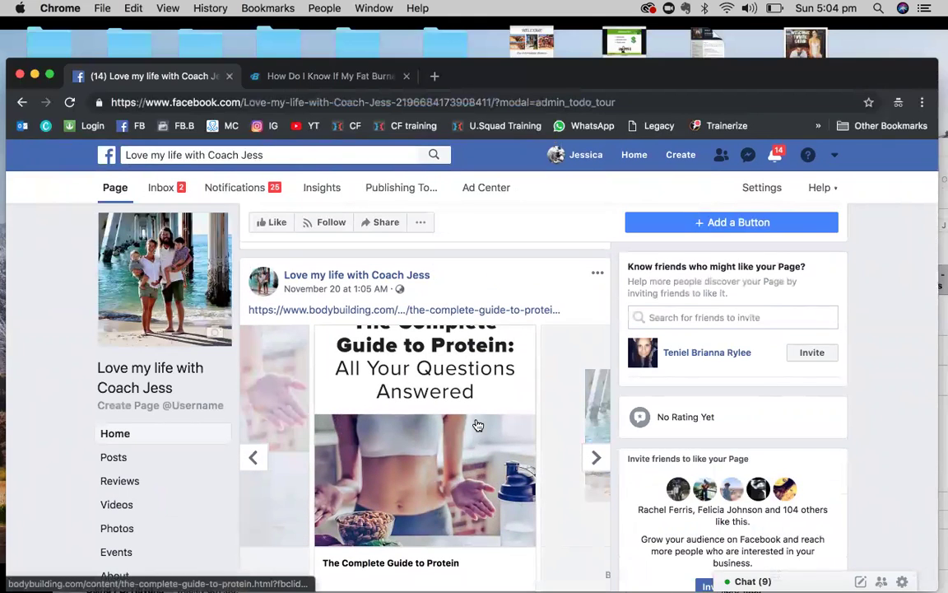
{"action": "scroll", "coordinate": [487, 341], "scroll_direction": "up", "scroll_amount": 3}
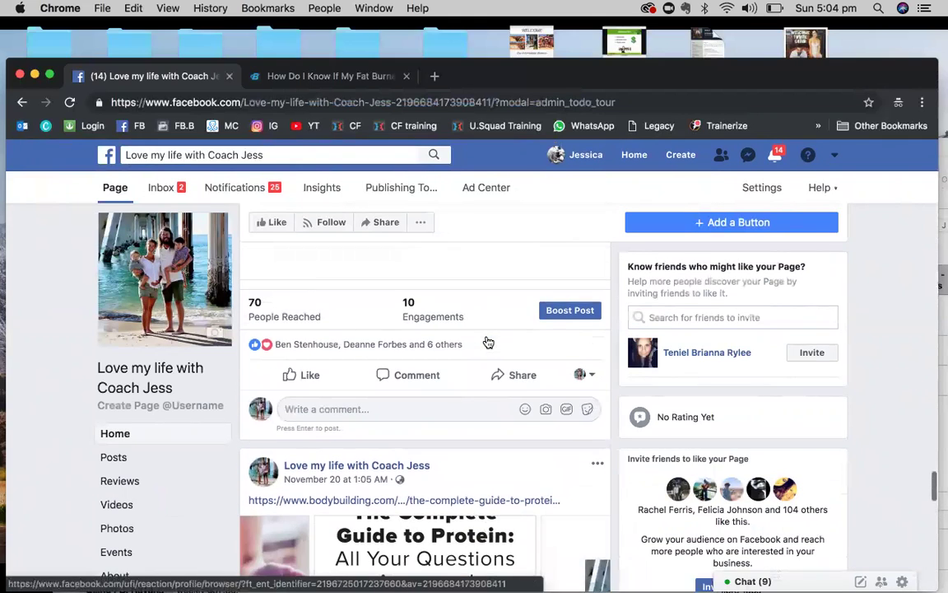
{"action": "scroll", "coordinate": [488, 342], "scroll_direction": "up", "scroll_amount": 5}
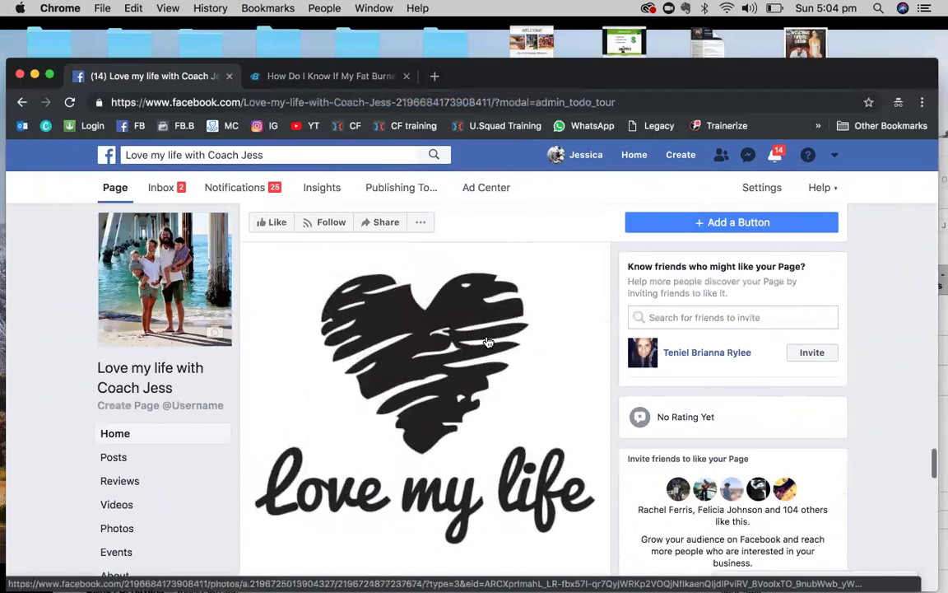
{"action": "scroll", "coordinate": [488, 342], "scroll_direction": "up", "scroll_amount": 8}
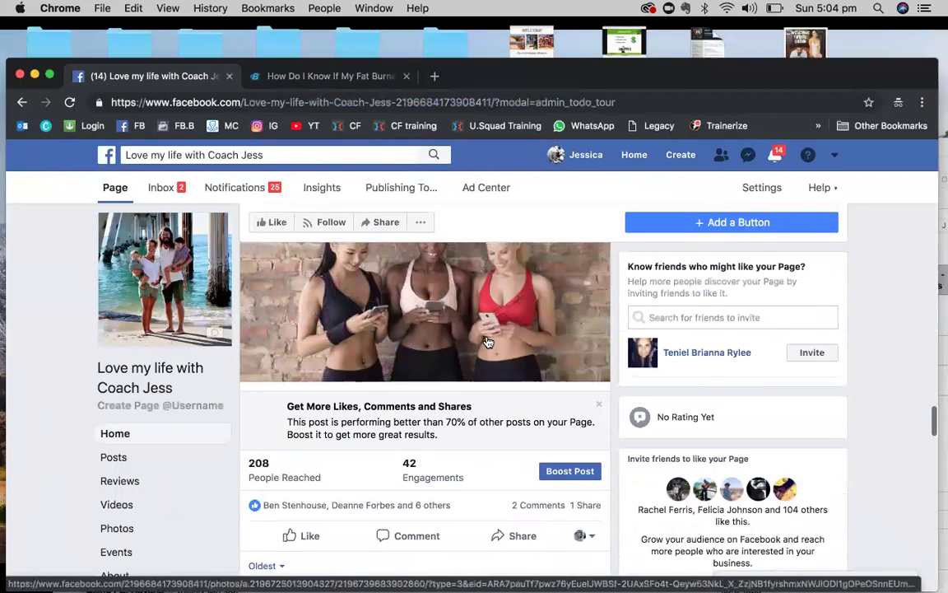
{"action": "scroll", "coordinate": [488, 341], "scroll_direction": "up", "scroll_amount": 10}
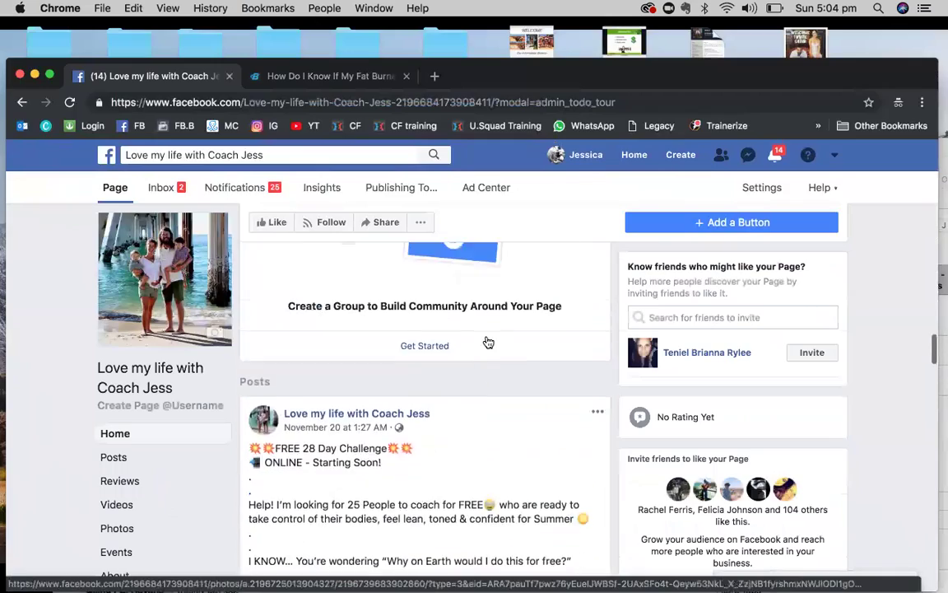
{"action": "scroll", "coordinate": [811, 314], "scroll_direction": "down", "scroll_amount": 8}
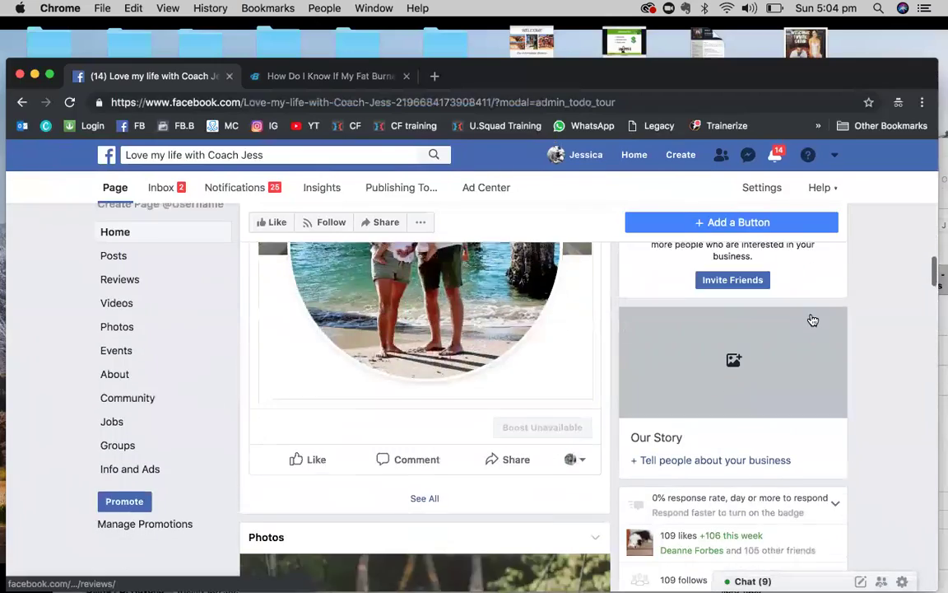
{"action": "scroll", "coordinate": [813, 319], "scroll_direction": "up", "scroll_amount": 10}
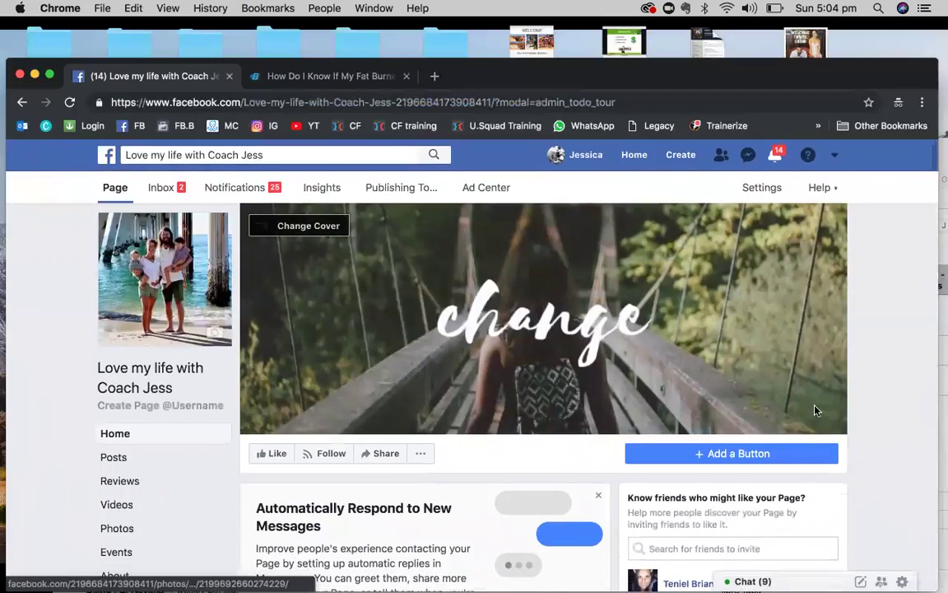
Step: Invite the friend listed as not yet invited to like the page, using the prefilled invitation message
{"action": "scroll", "coordinate": [816, 410], "scroll_direction": "down", "scroll_amount": 1}
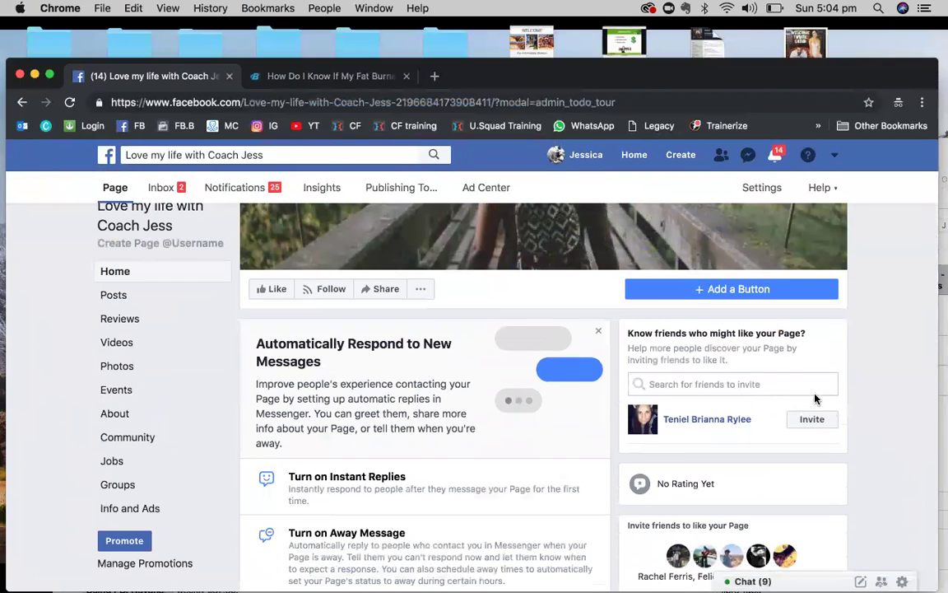
{"action": "left_click", "coordinate": [766, 383]}
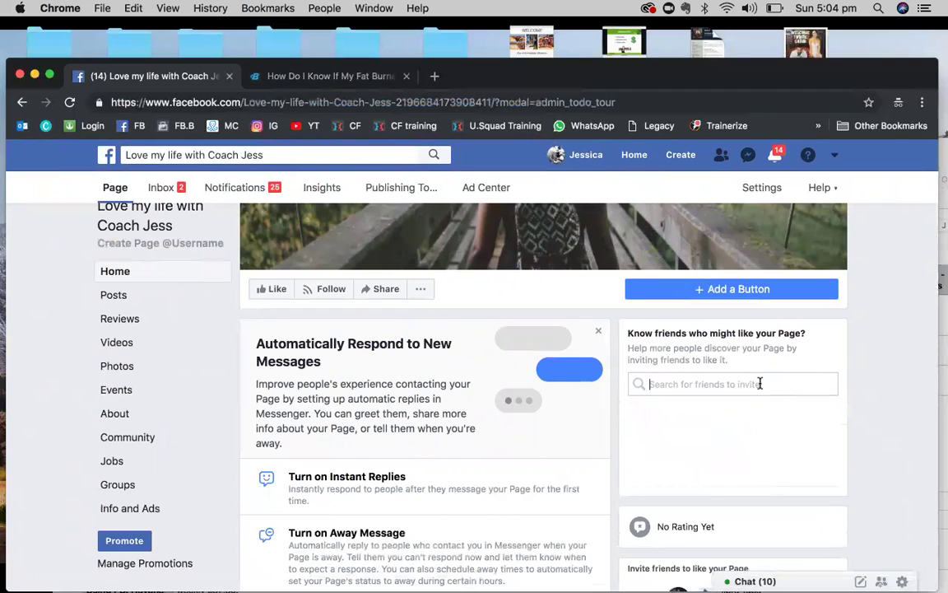
{"action": "scroll", "coordinate": [760, 386], "scroll_direction": "down", "scroll_amount": 2}
{"action": "scroll", "coordinate": [760, 387], "scroll_direction": "down", "scroll_amount": 4}
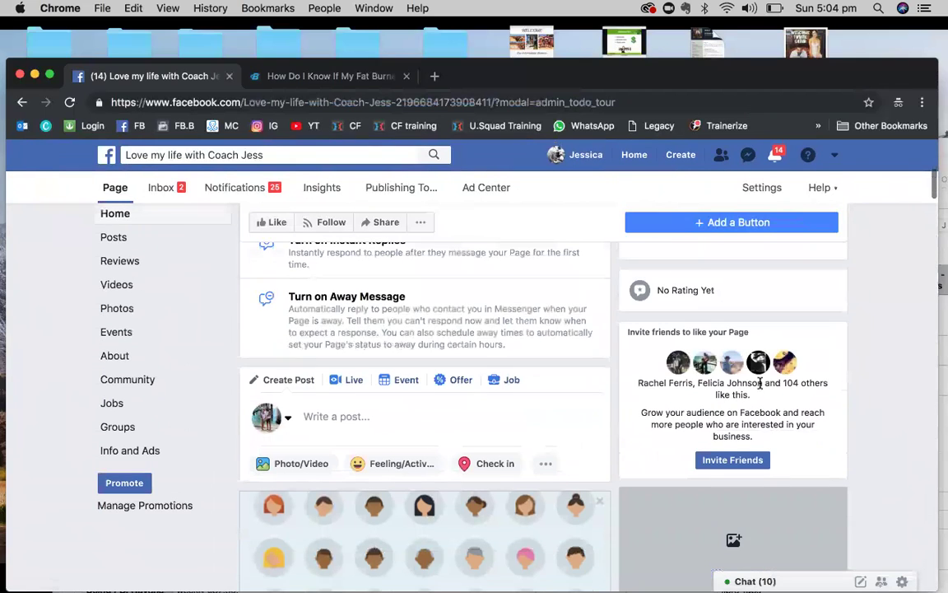
{"action": "scroll", "coordinate": [743, 461], "scroll_direction": "down", "scroll_amount": 1}
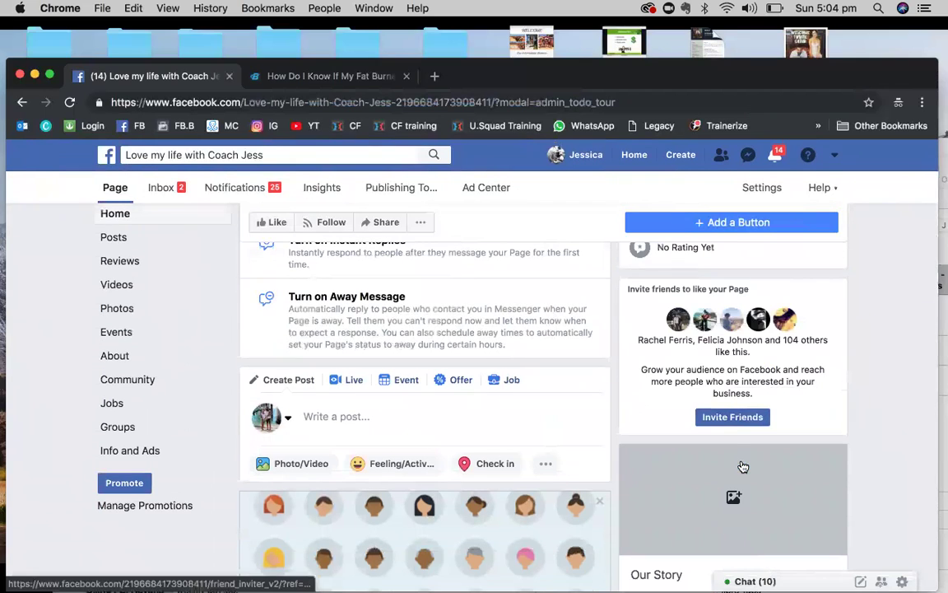
{"action": "left_click", "coordinate": [733, 417]}
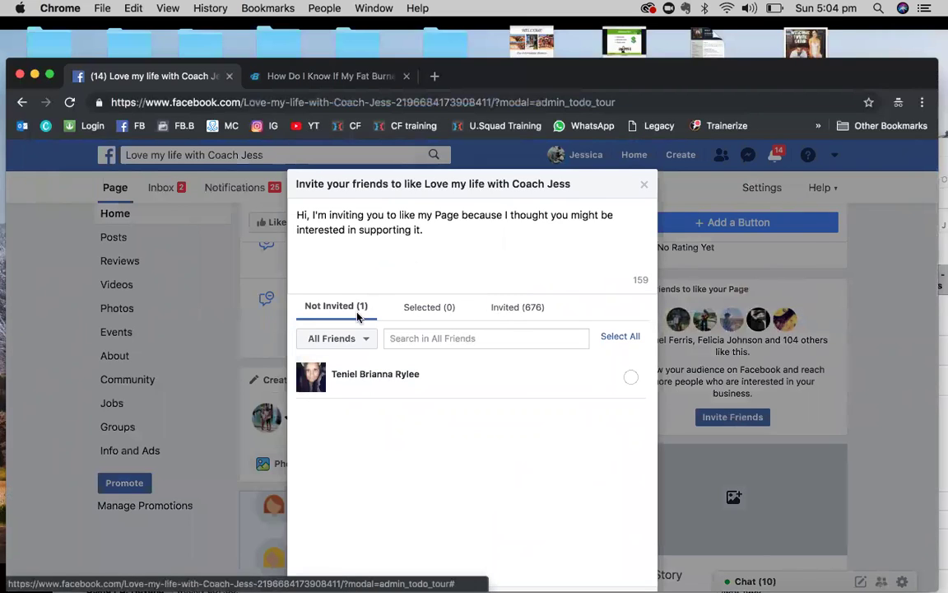
{"action": "left_click", "coordinate": [632, 378]}
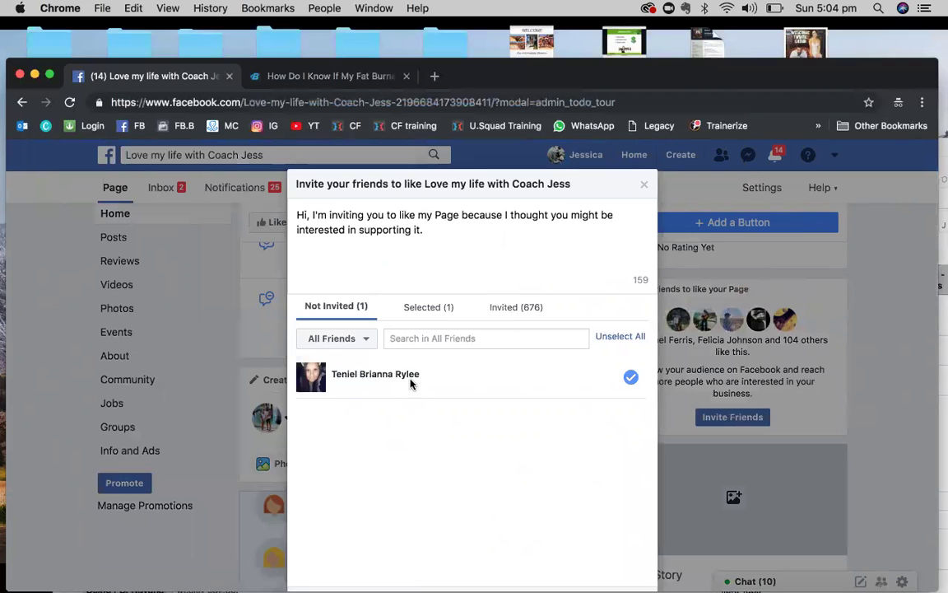
{"action": "scroll", "coordinate": [419, 383], "scroll_direction": "down", "scroll_amount": 2}
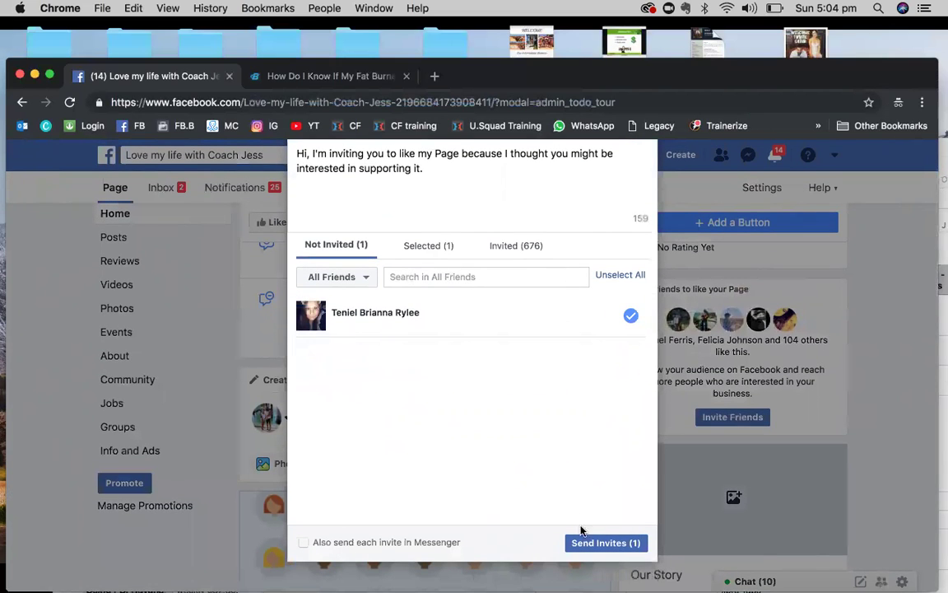
{"action": "left_click", "coordinate": [593, 541]}
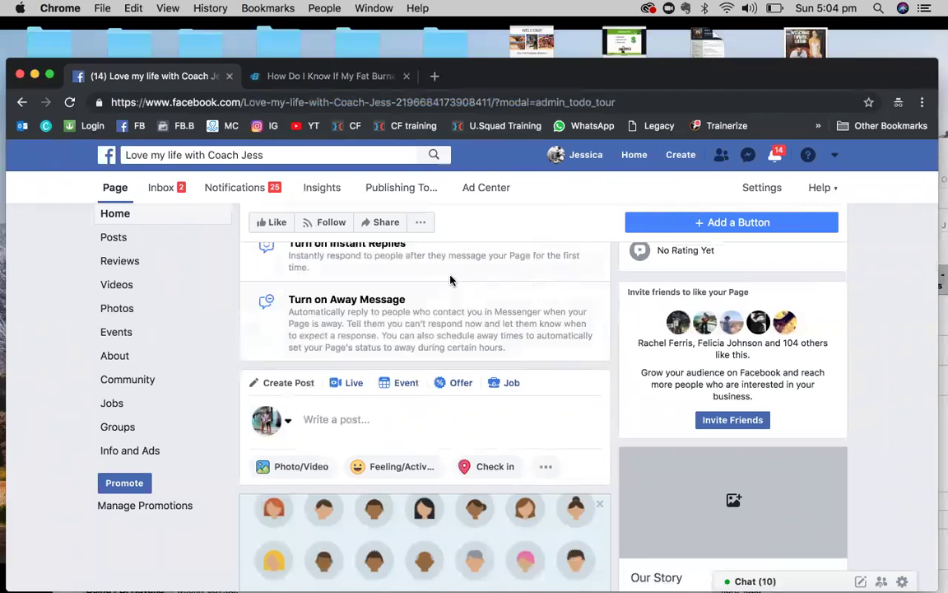
{"action": "scroll", "coordinate": [450, 281], "scroll_direction": "up", "scroll_amount": 6}
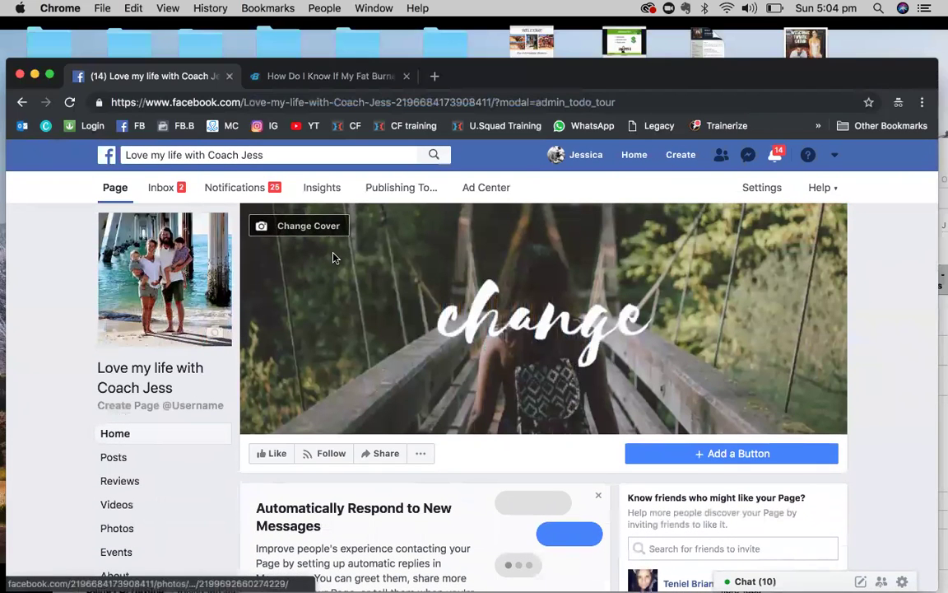